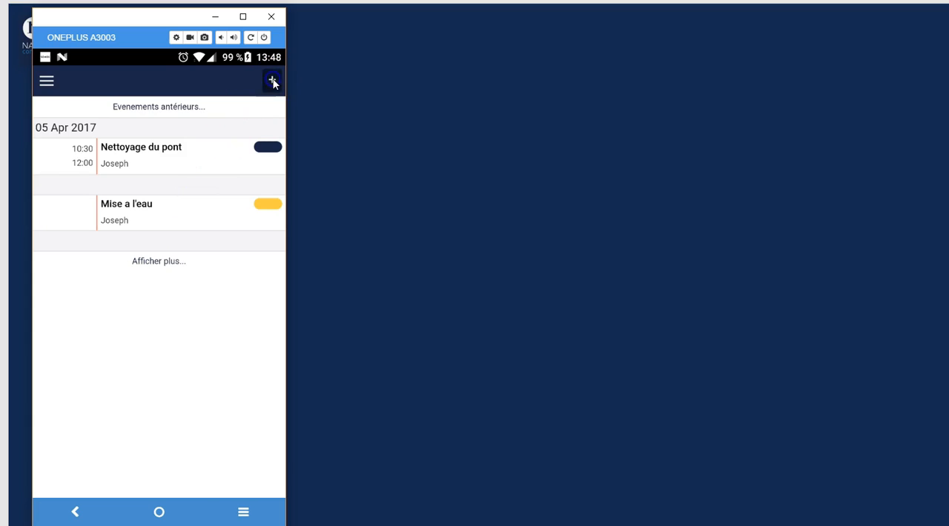
# Enter "deshivernage" as the title of the new service request
pyautogui.click(138, 128)
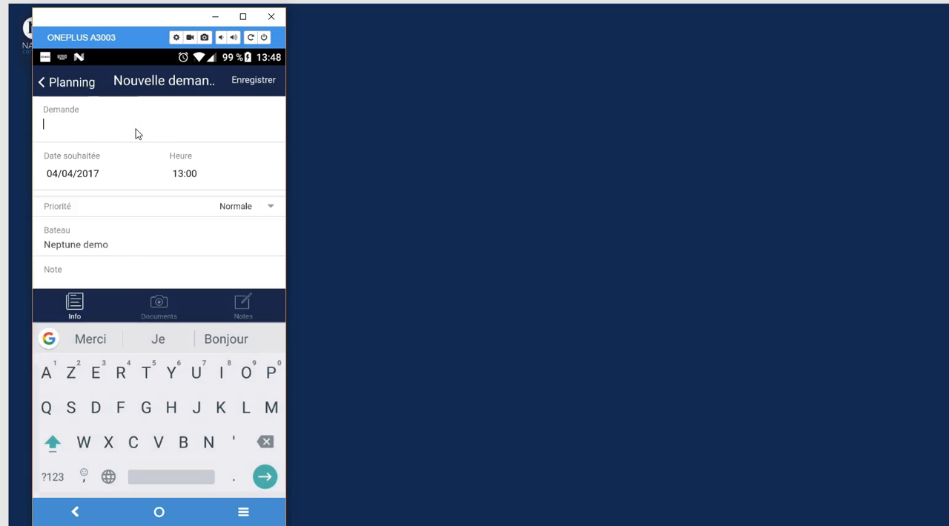
pyautogui.write('desh')
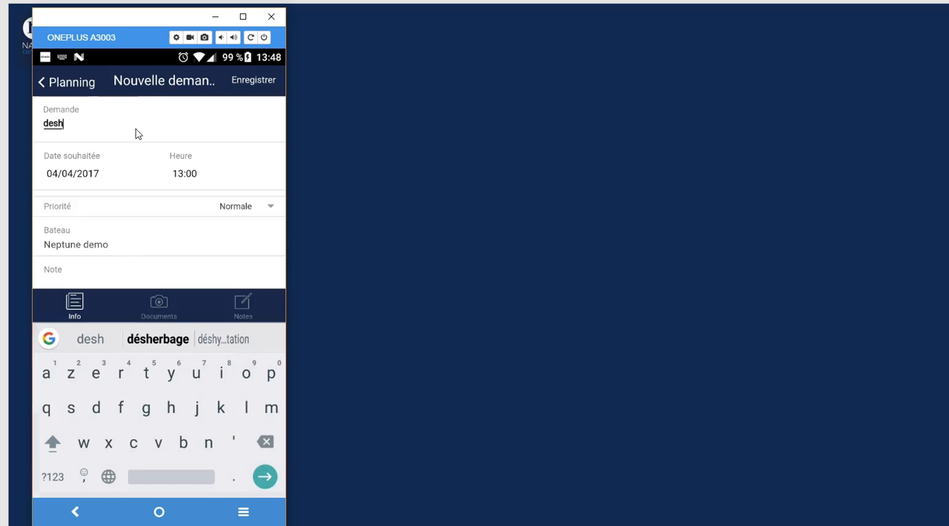
pyautogui.write('ivernage')
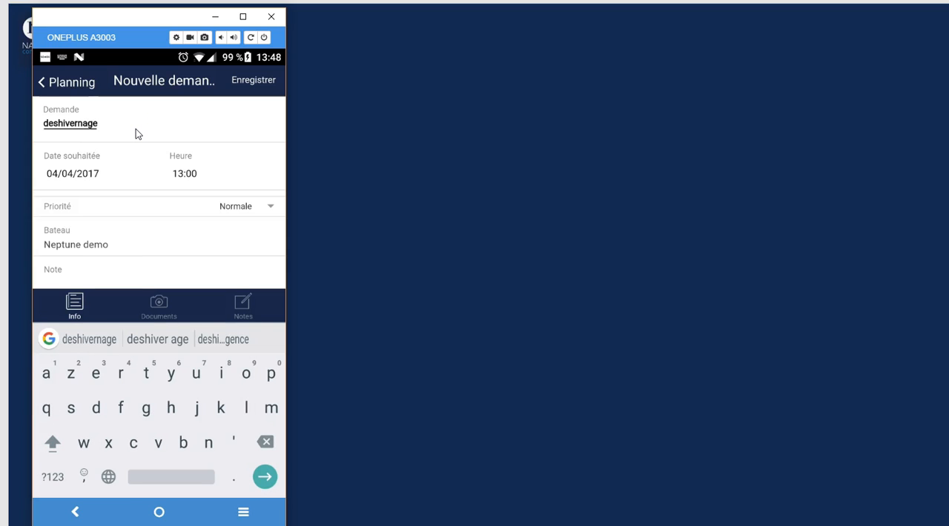
# Set the request's desired date to 07/04/2017 and its priority to Urgente
pyautogui.click(104, 149)
pyautogui.click(85, 175)
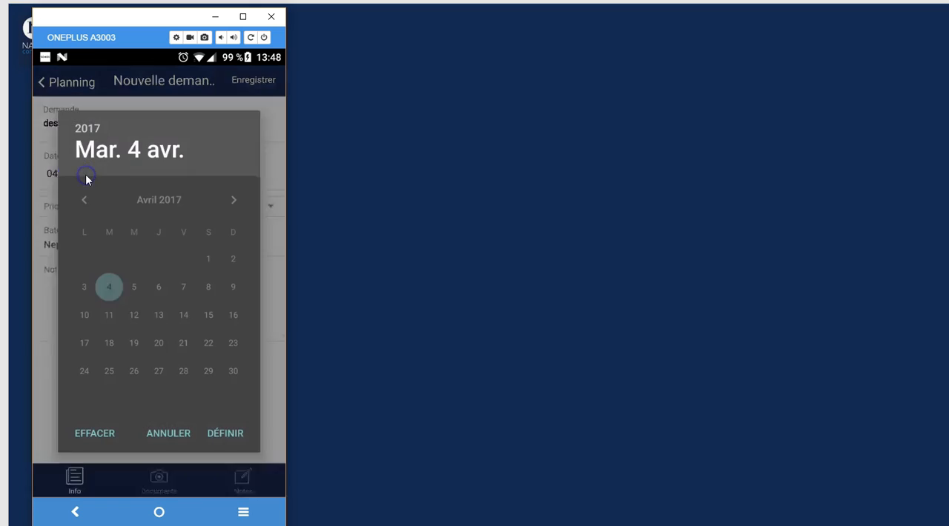
pyautogui.click(181, 289)
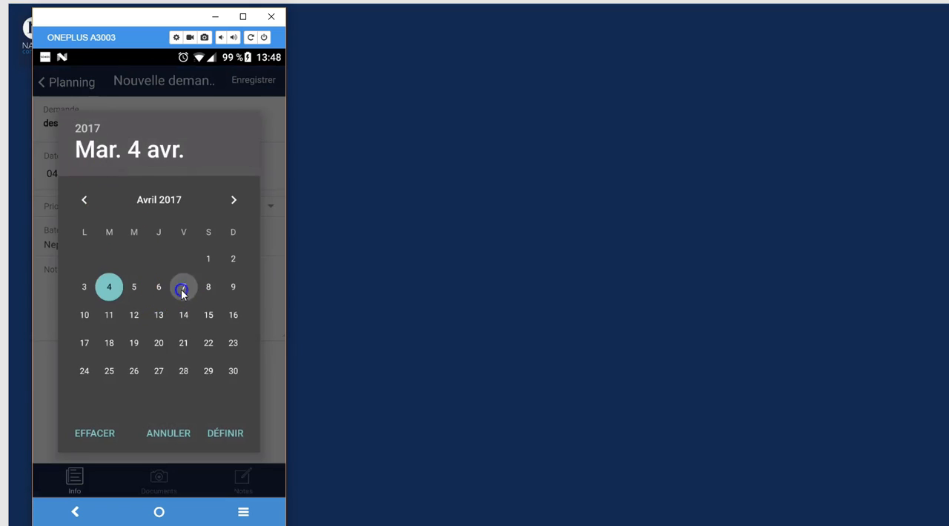
pyautogui.click(225, 434)
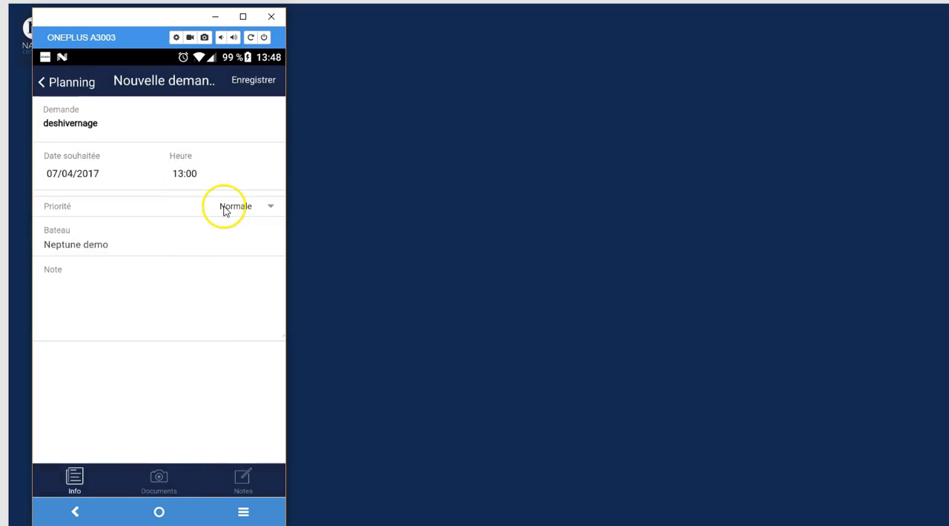
pyautogui.click(245, 206)
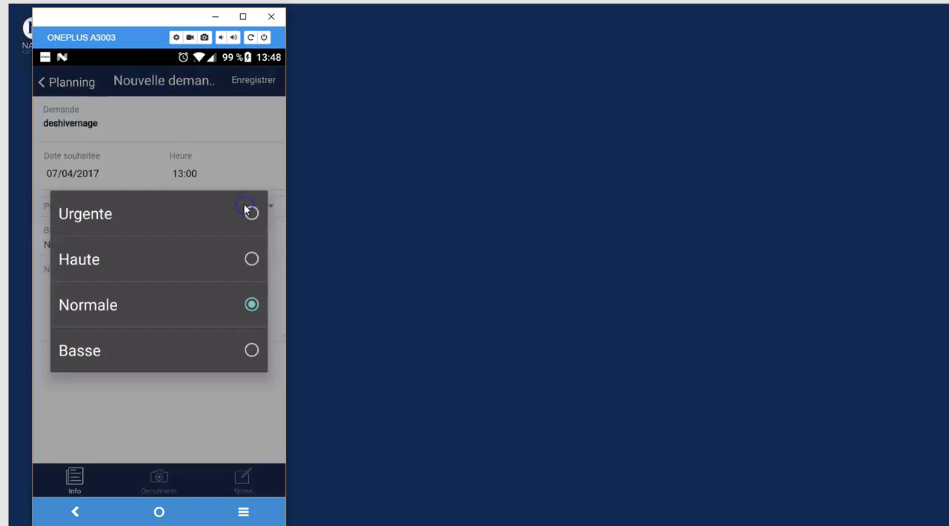
pyautogui.click(250, 214)
# Add the note "pour partir en vacances" to the request and save it
pyautogui.click(122, 289)
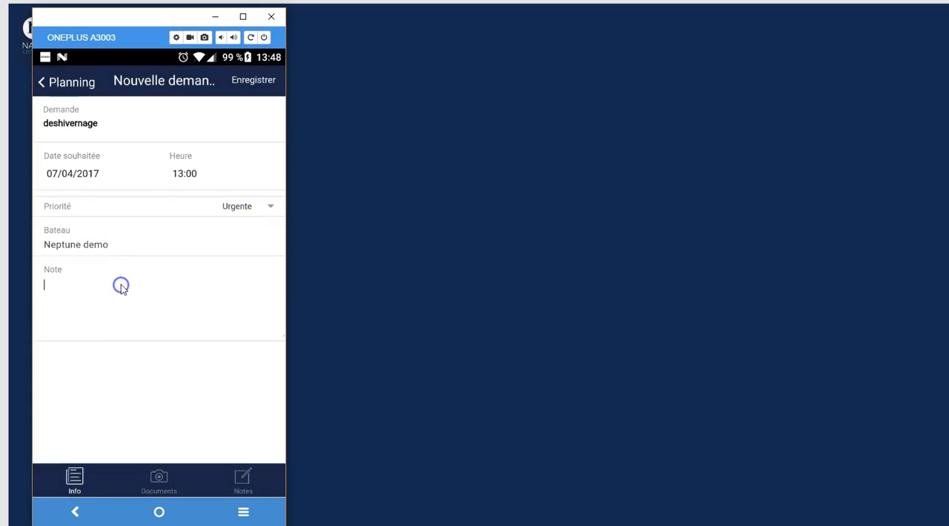
pyautogui.write('pour partir ')
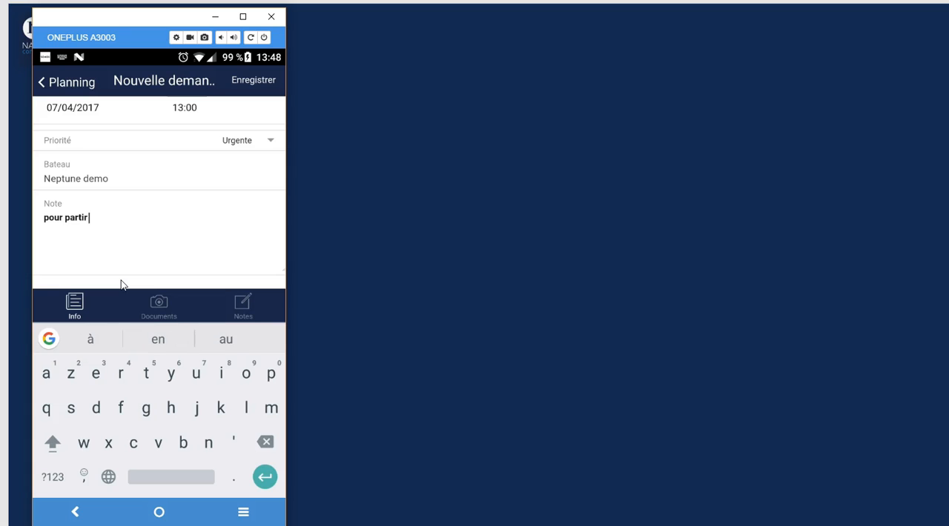
pyautogui.write('en vances')
pyautogui.press('BackSpace')
pyautogui.press('BackSpace')
pyautogui.press('BackSpace')
pyautogui.press('BackSpace')
pyautogui.write('cances')
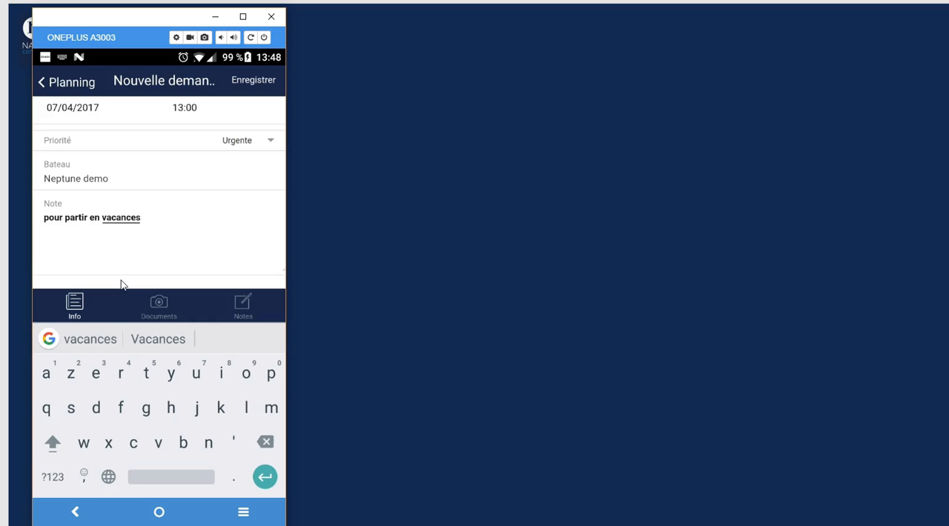
pyautogui.click(268, 84)
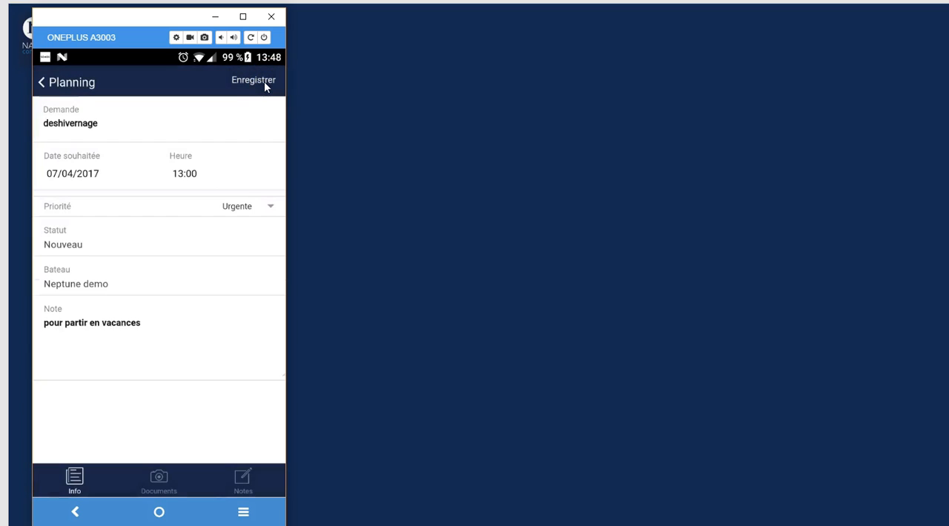
pyautogui.click(266, 90)
# Switch to the web planning in Chrome and open the deshivernage event from the À planifier view for editing
pyautogui.click(353, 435)
pyautogui.click(201, 525)
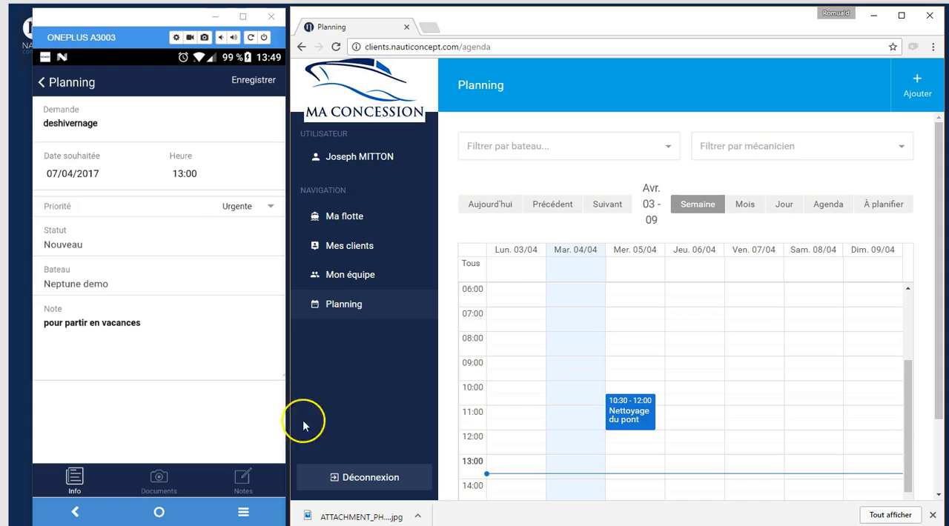
pyautogui.click(343, 311)
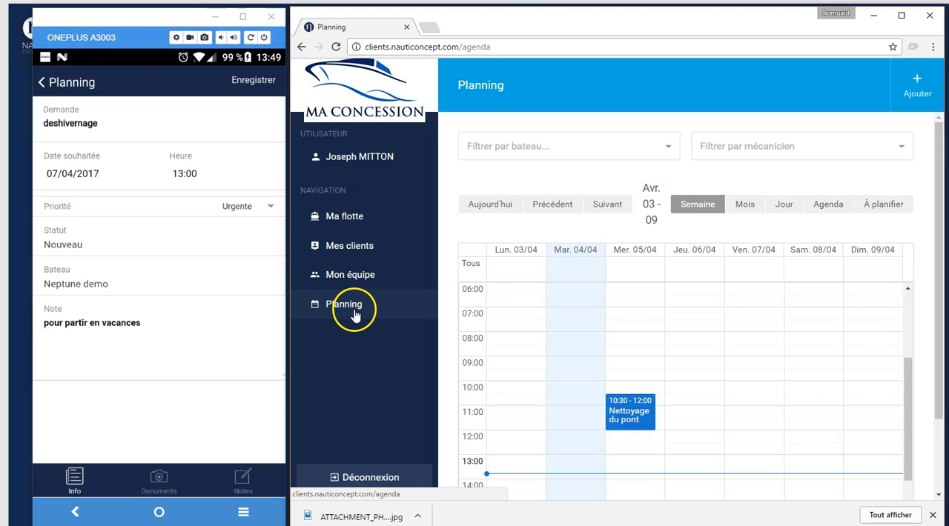
pyautogui.click(881, 204)
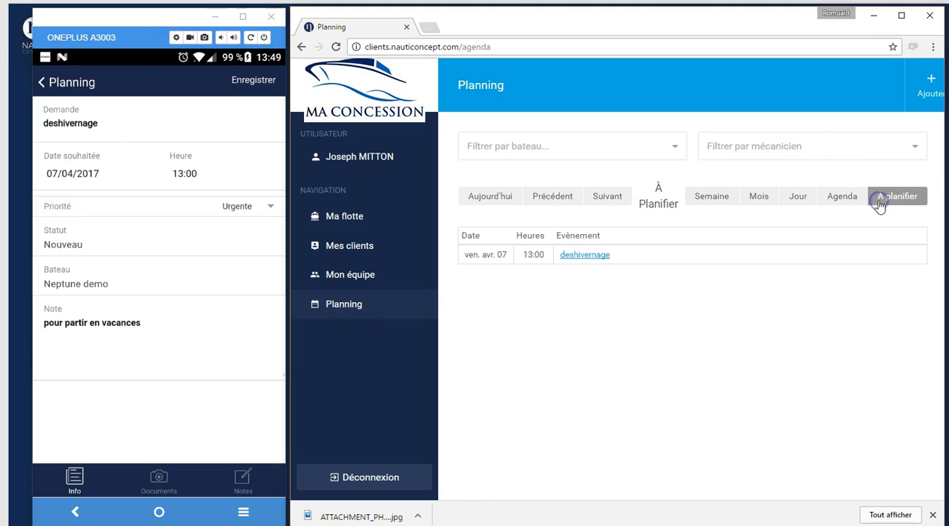
pyautogui.click(585, 256)
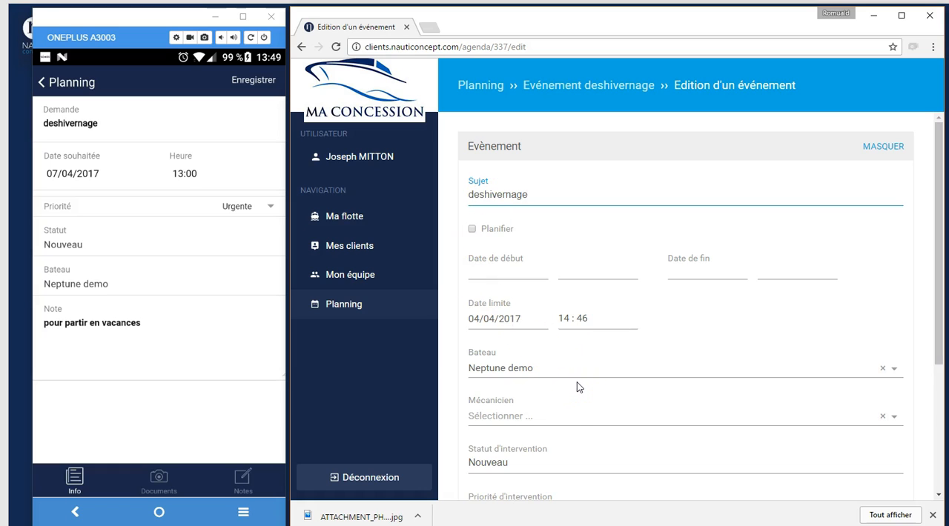
# Assign the available mechanic to the deshivernage event and enable its Planifier option
pyautogui.click(530, 420)
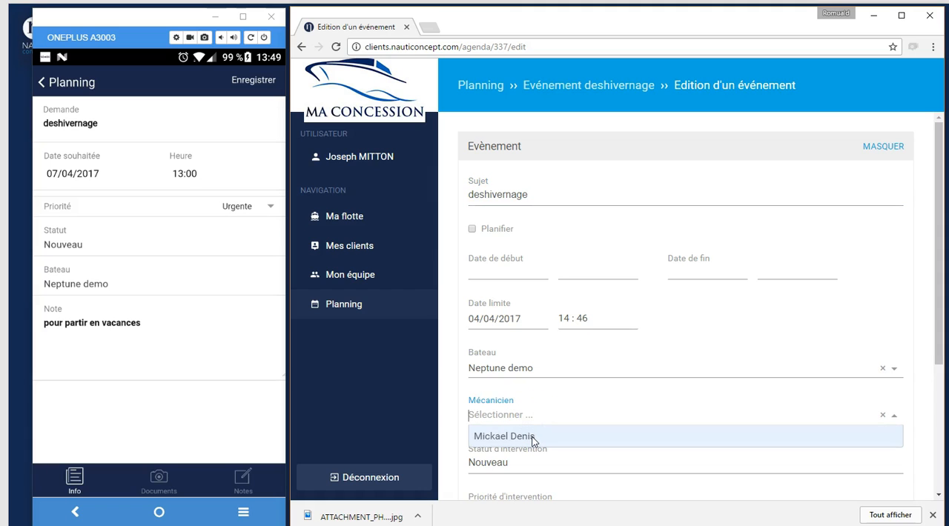
pyautogui.click(533, 439)
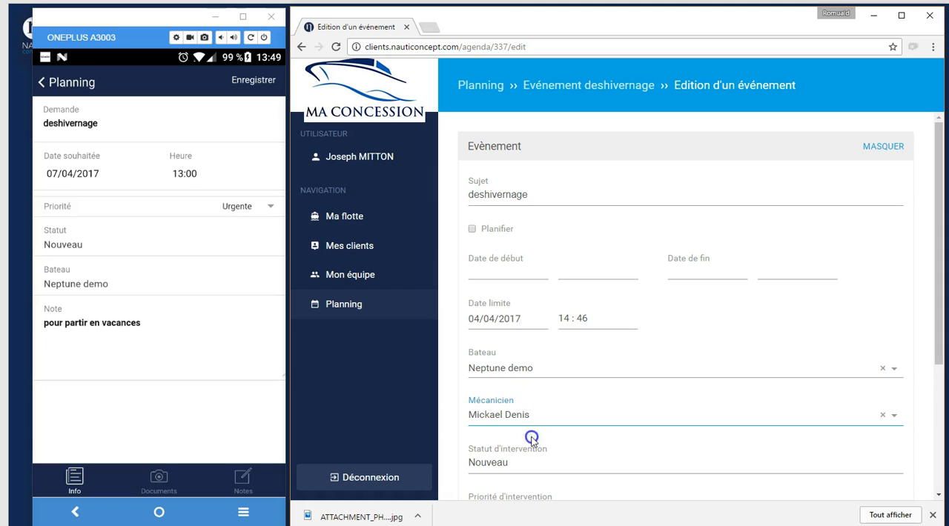
pyautogui.click(472, 228)
# Set the event's start to 05/04/2017 at 14:00
pyautogui.click(484, 272)
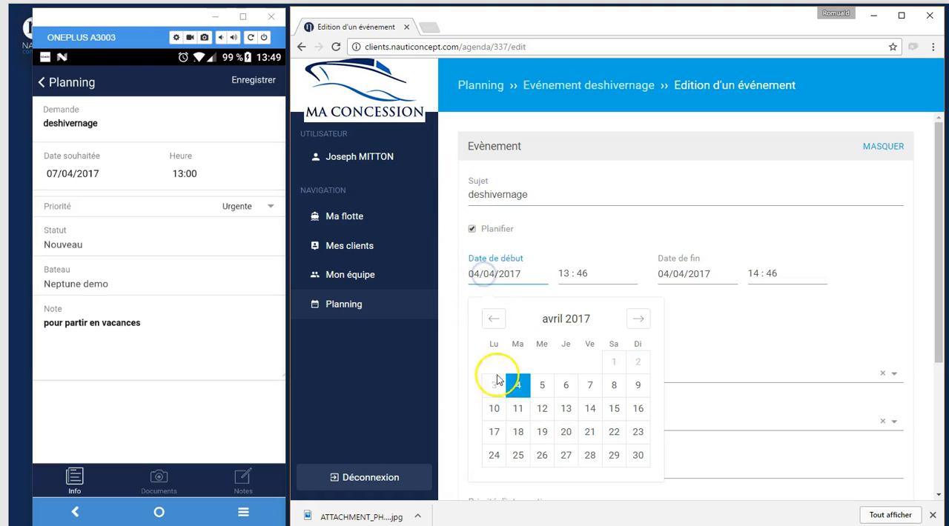
pyautogui.click(543, 386)
pyautogui.click(577, 272)
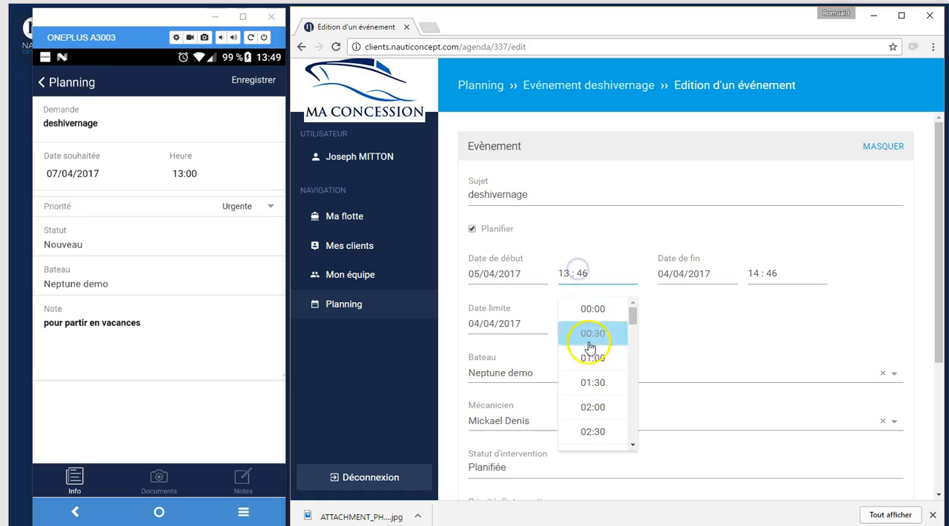
pyautogui.moveTo(631, 312); pyautogui.dragTo(630, 385)
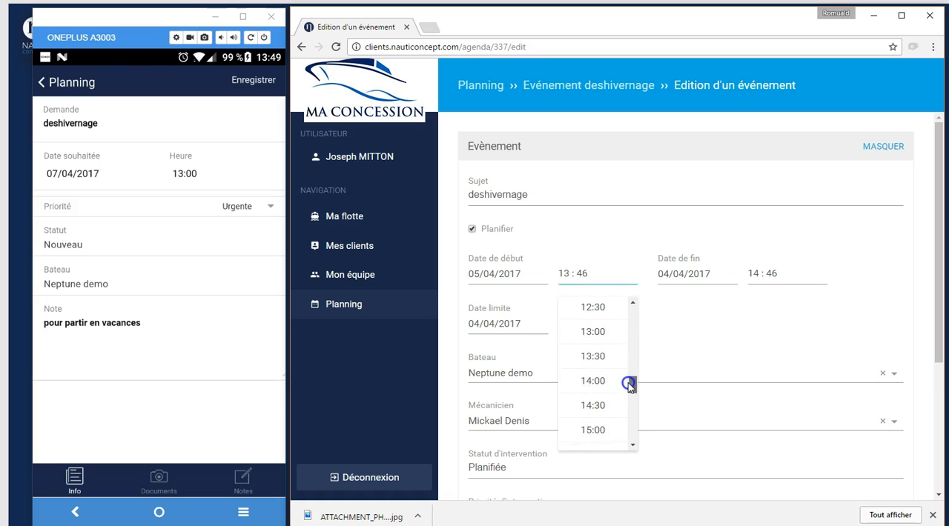
pyautogui.click(627, 383)
# Set the event's end to 05/04/2017 at 15:00
pyautogui.click(708, 275)
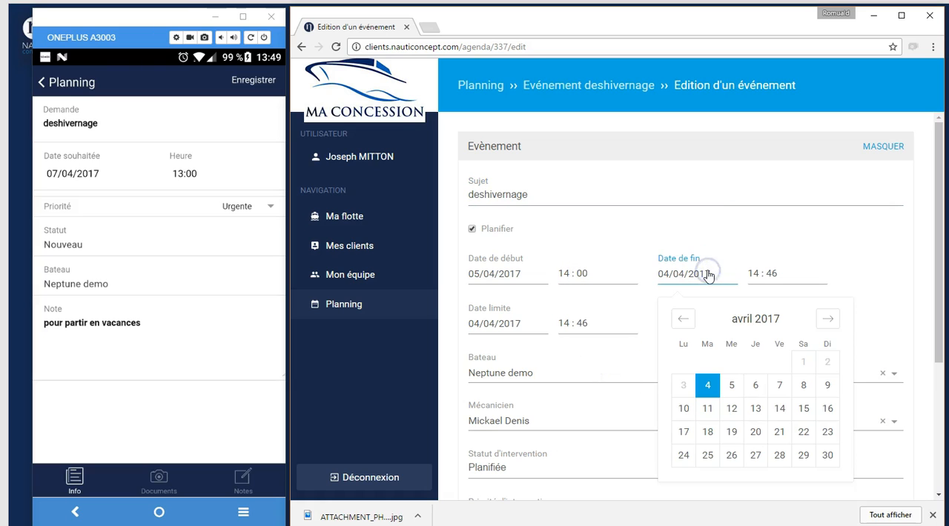
pyautogui.click(731, 385)
pyautogui.click(757, 274)
pyautogui.moveTo(824, 311); pyautogui.dragTo(814, 388)
pyautogui.click(790, 395)
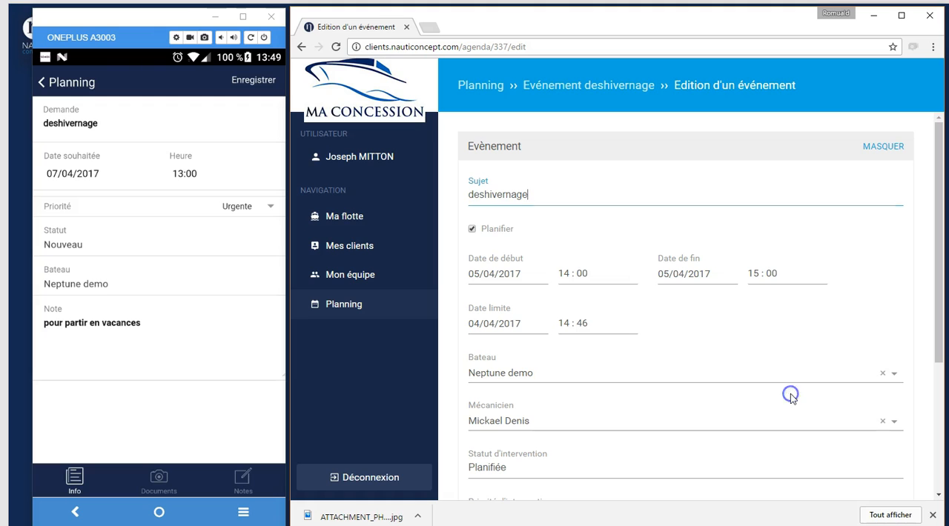
# Add a personal note beginning "merci d'en prendre" to the event and save the event to the planning
pyautogui.moveTo(935, 289); pyautogui.dragTo(933, 399)
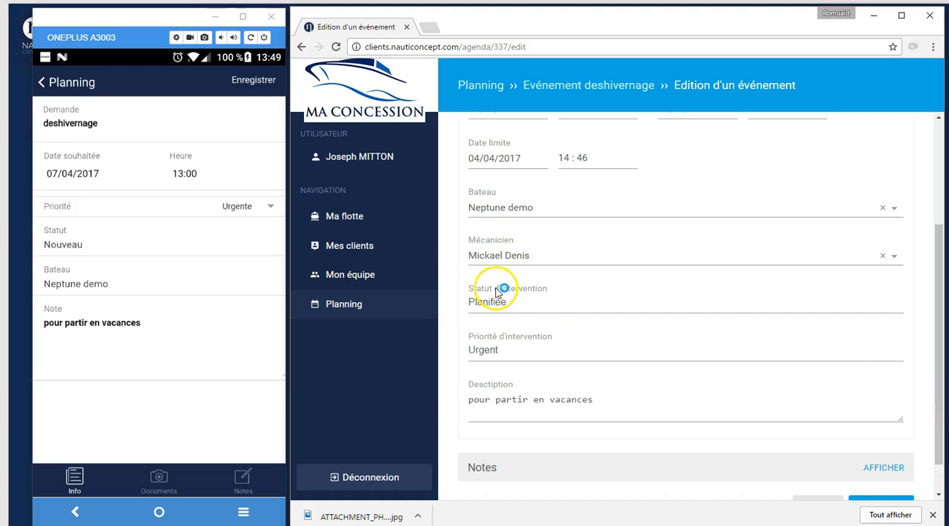
pyautogui.moveTo(935, 407); pyautogui.dragTo(926, 460)
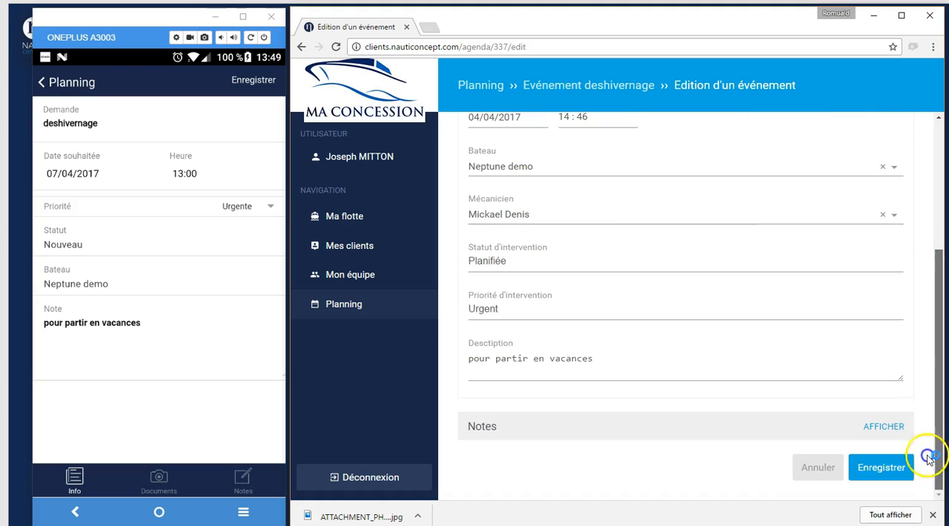
pyautogui.click(585, 422)
pyautogui.click(535, 475)
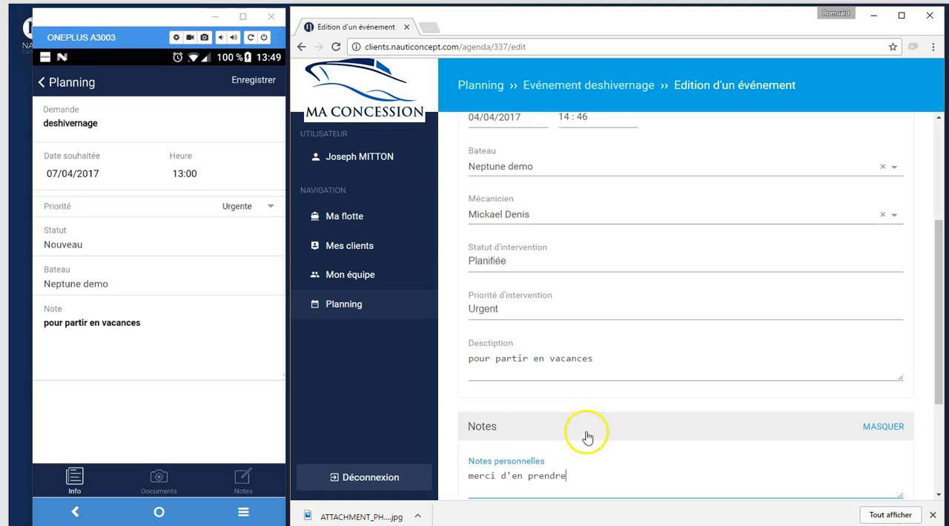
pyautogui.moveTo(940, 332); pyautogui.dragTo(934, 432)
pyautogui.click(882, 473)
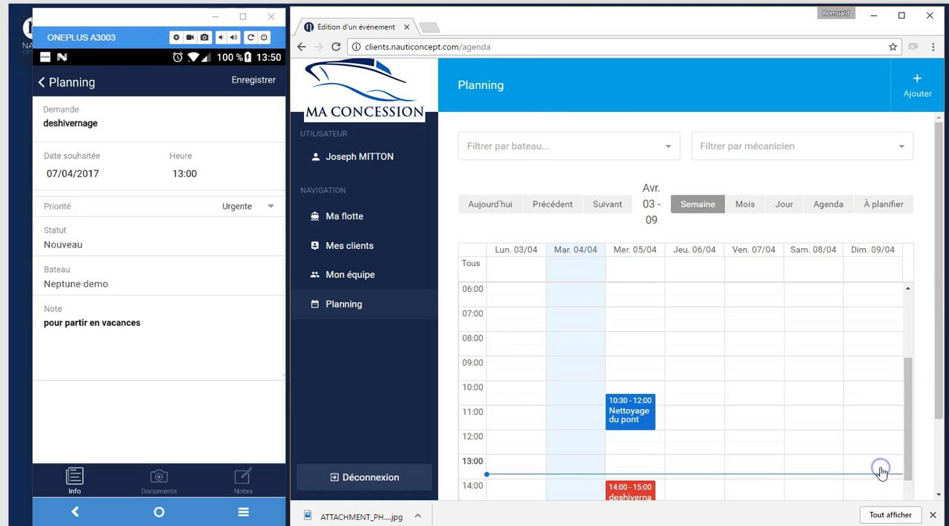
pyautogui.moveTo(941, 330); pyautogui.dragTo(941, 377)
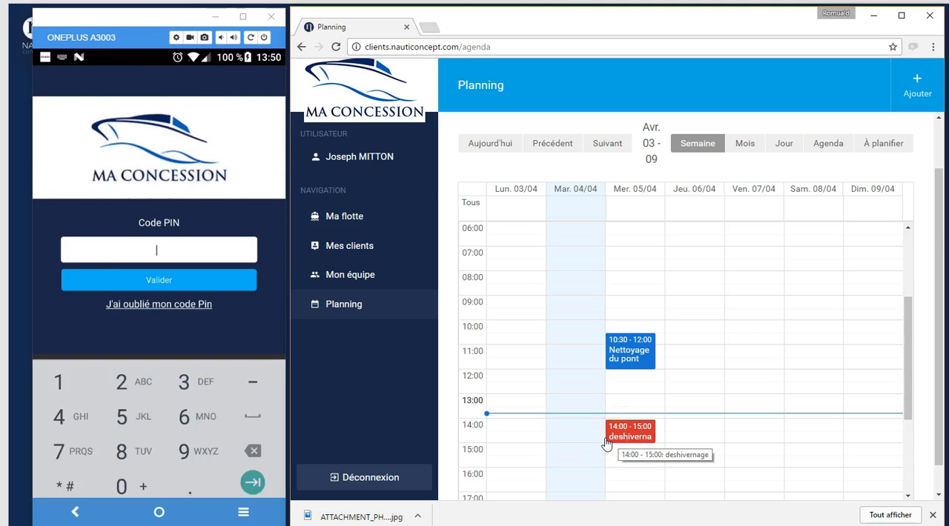
# Sign in to the Nautic Safe mobile app with the account e-mail and password, and validate the PIN code
pyautogui.press('Tab')
pyautogui.write('12345')
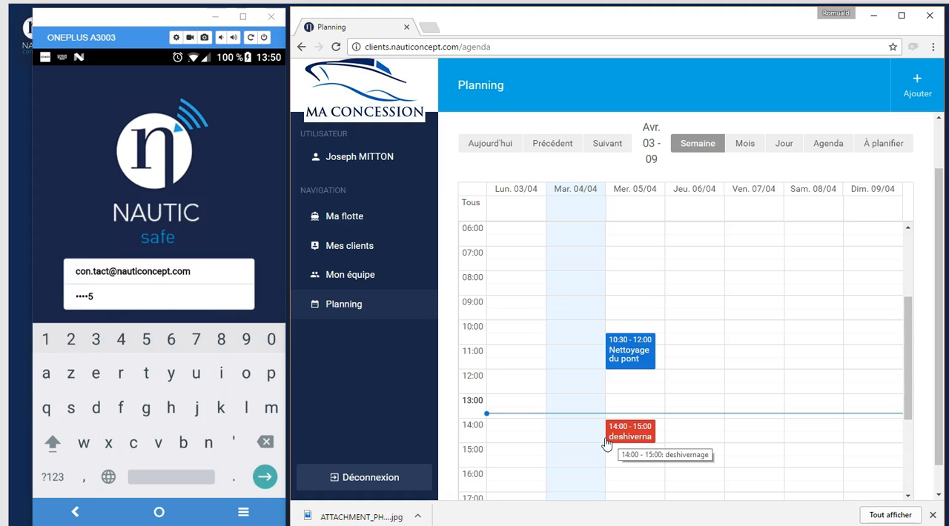
pyautogui.press('Return')
pyautogui.write('0000')
pyautogui.press('Return')
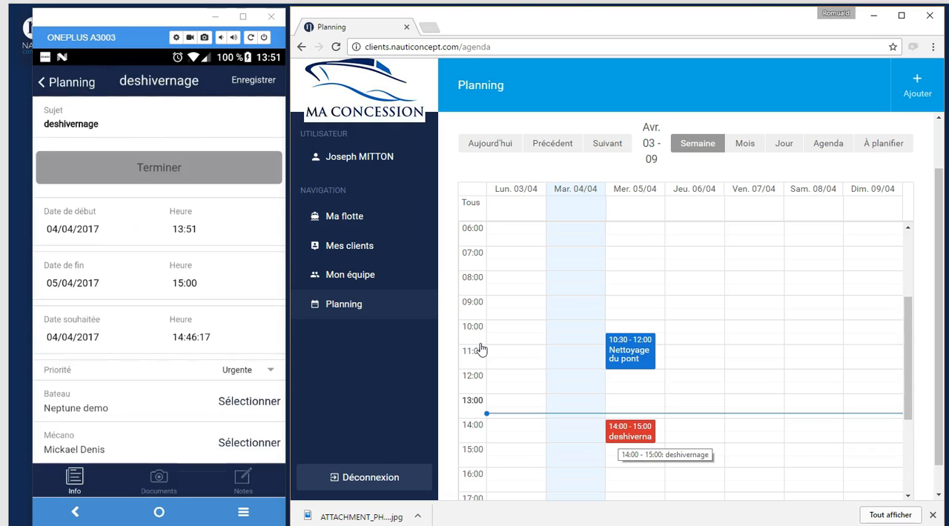
# Finish the deshivernage intervention in the mobile app with 25 minutes spent and the end-of-intervention note "ras"
pyautogui.click(131, 167)
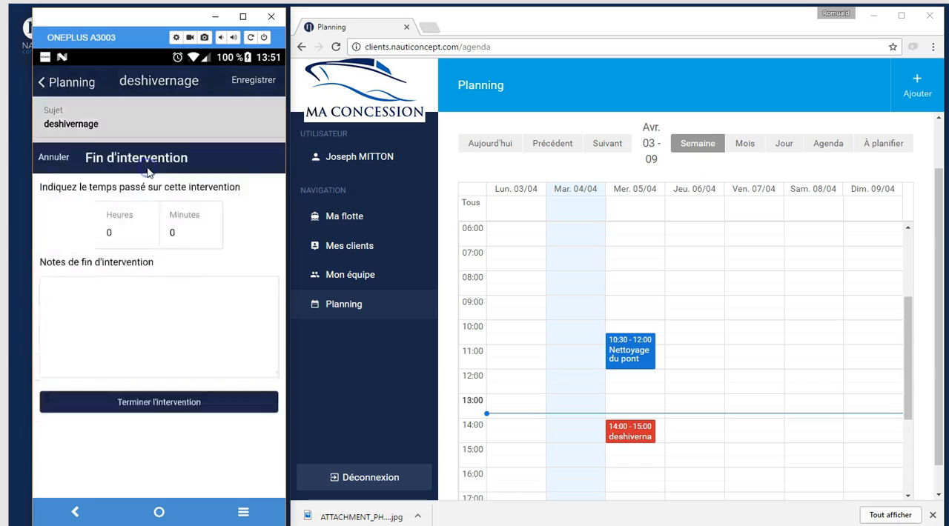
pyautogui.click(178, 156)
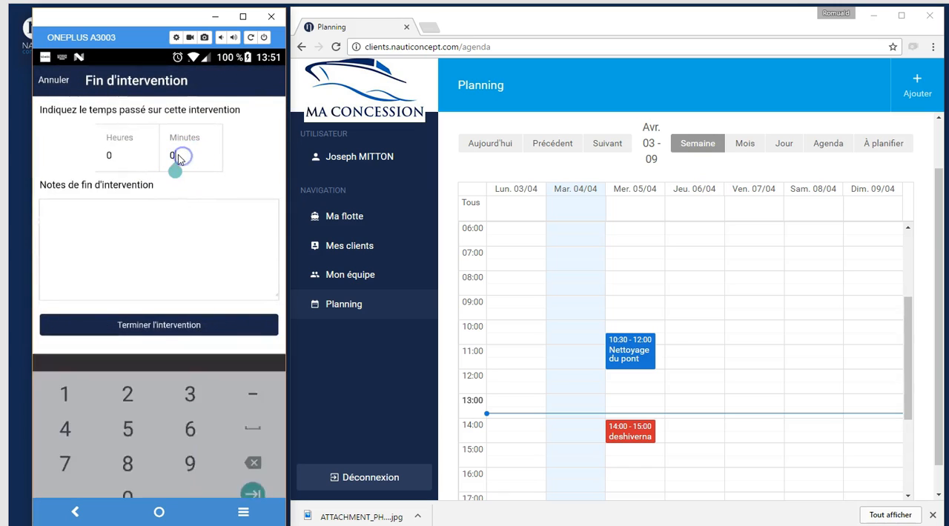
pyautogui.write('25')
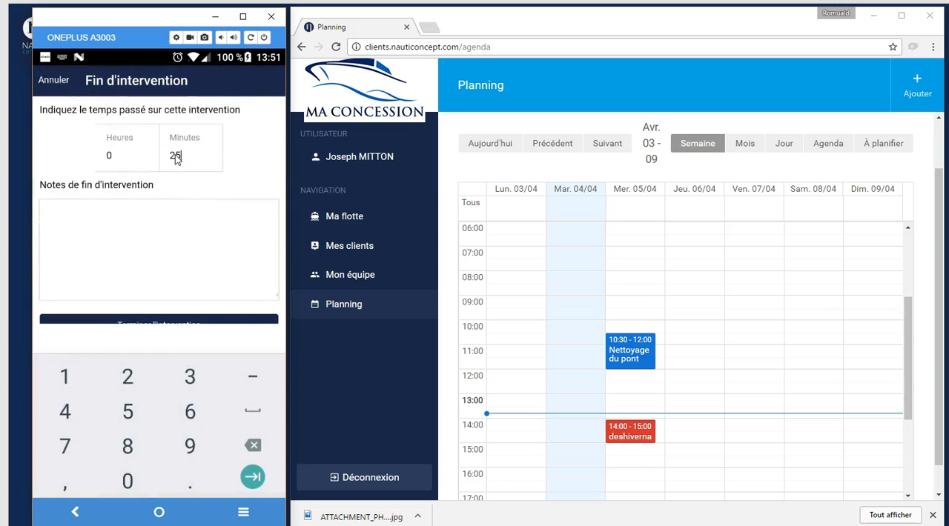
pyautogui.click(147, 210)
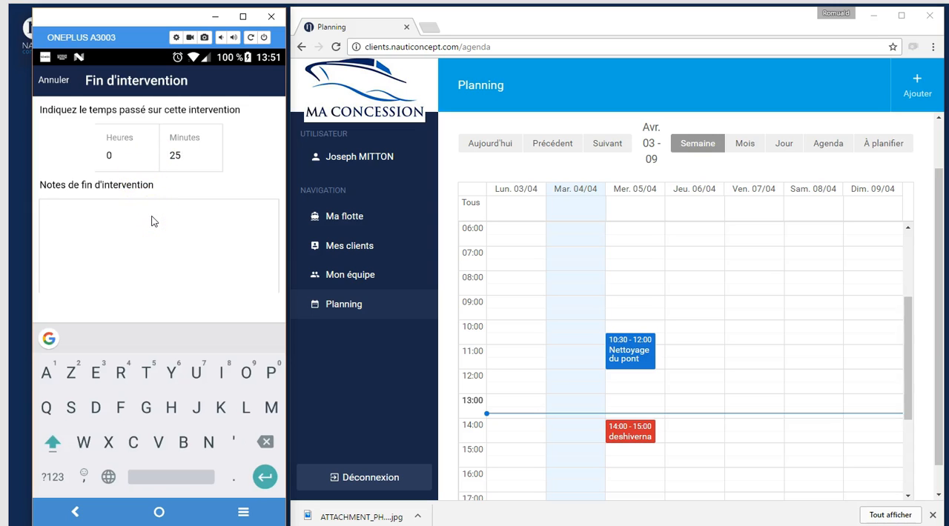
pyautogui.write('ras')
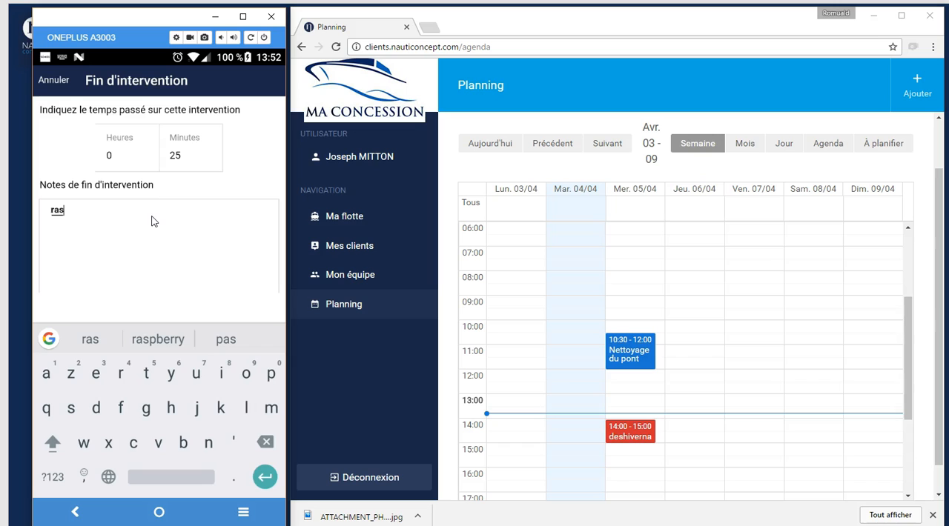
pyautogui.moveTo(141, 189); pyautogui.dragTo(137, 131)
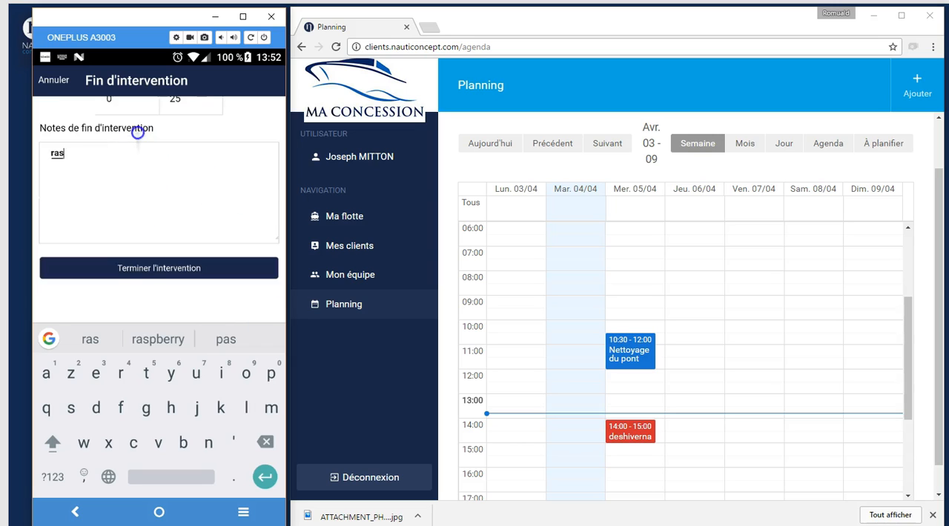
pyautogui.click(163, 270)
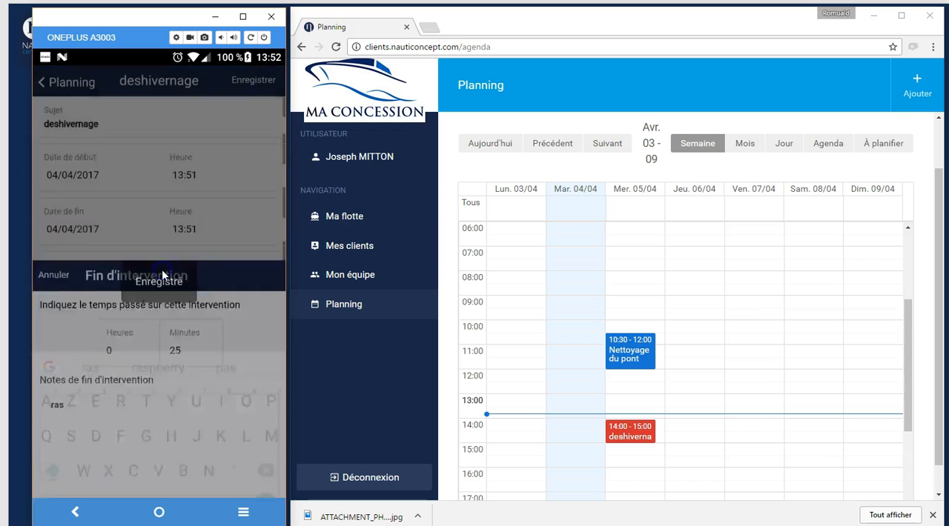
pyautogui.click(163, 276)
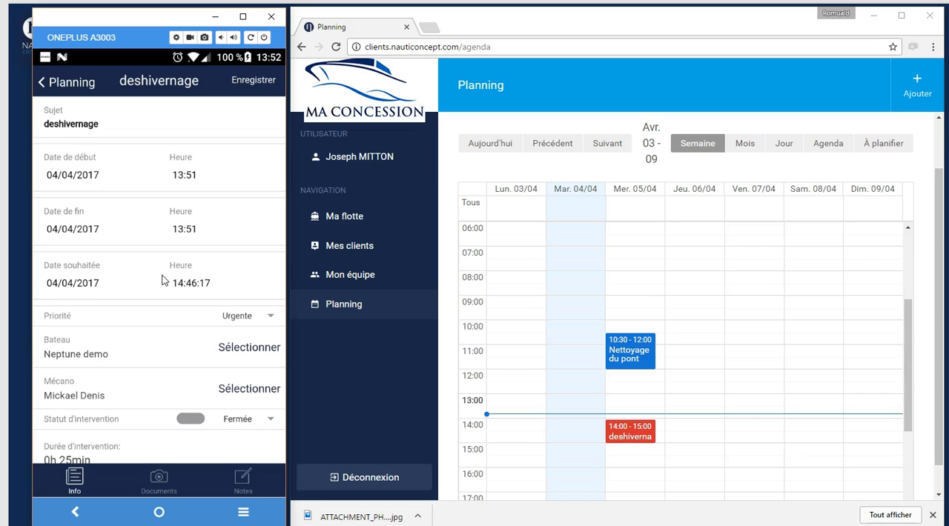
# Switch to the web planning, open the deshivernage event and examine its details, end-of-intervention notes and time spent
pyautogui.click(539, 424)
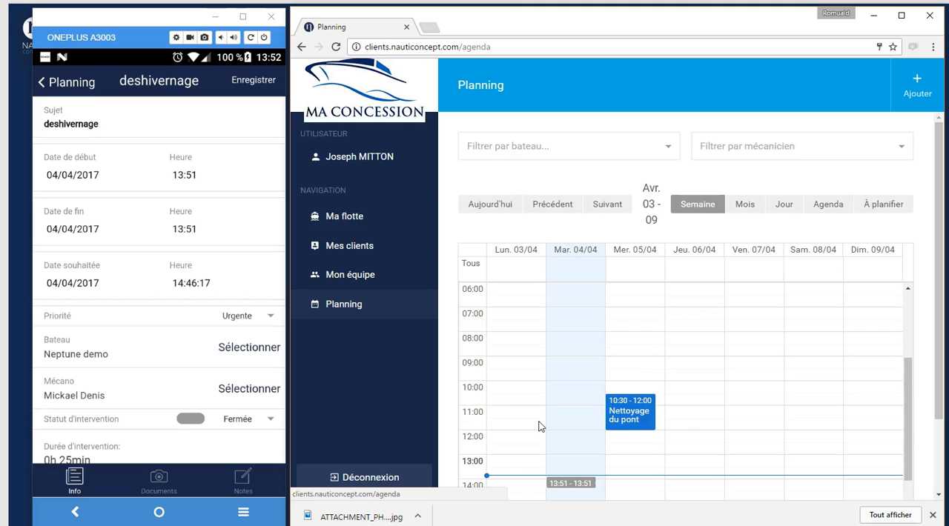
pyautogui.click(573, 485)
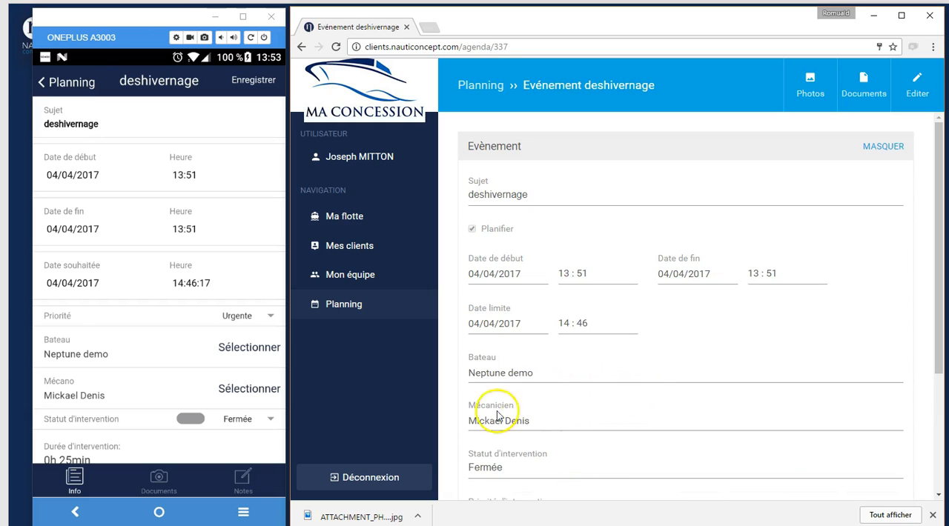
pyautogui.scroll(-3, 568, 463)
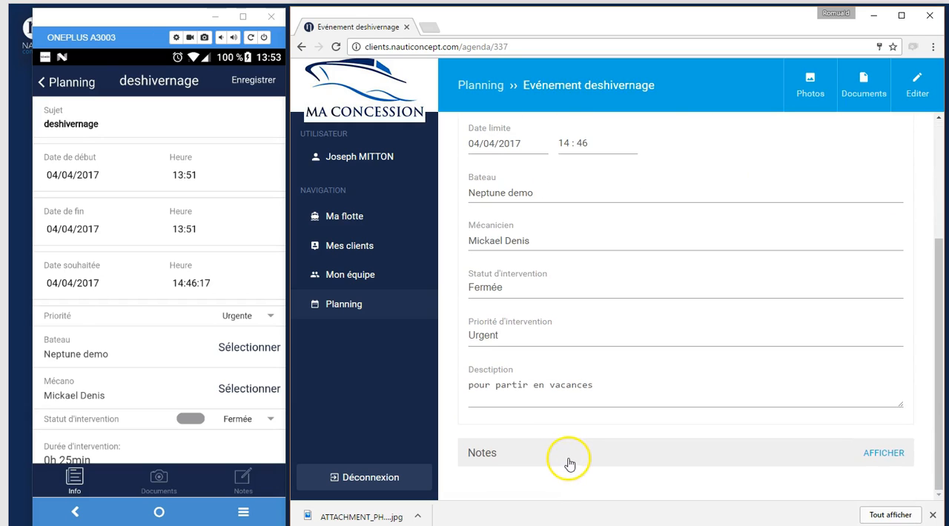
pyautogui.click(568, 461)
pyautogui.scroll(-3, 569, 461)
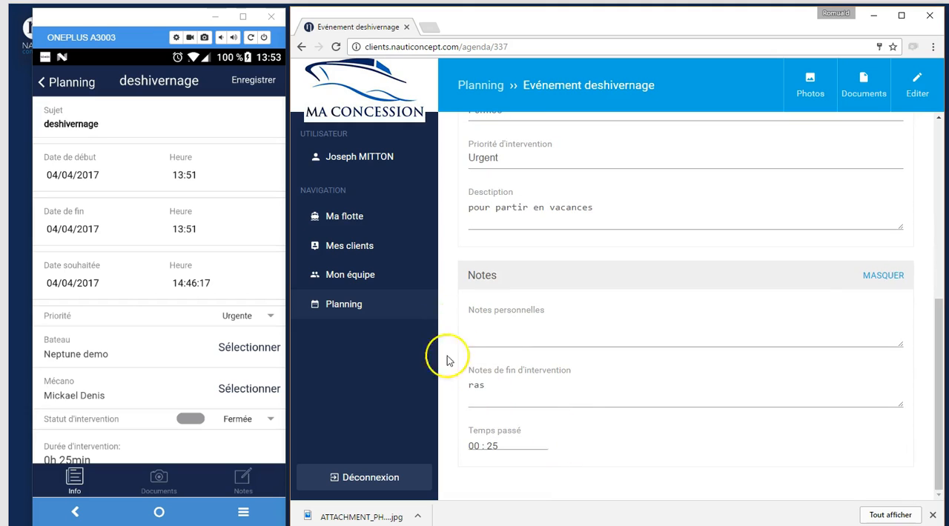
# Open the deshivernage event's photos and switch the attached photo from hidden to visible
pyautogui.scroll(6, 549, 401)
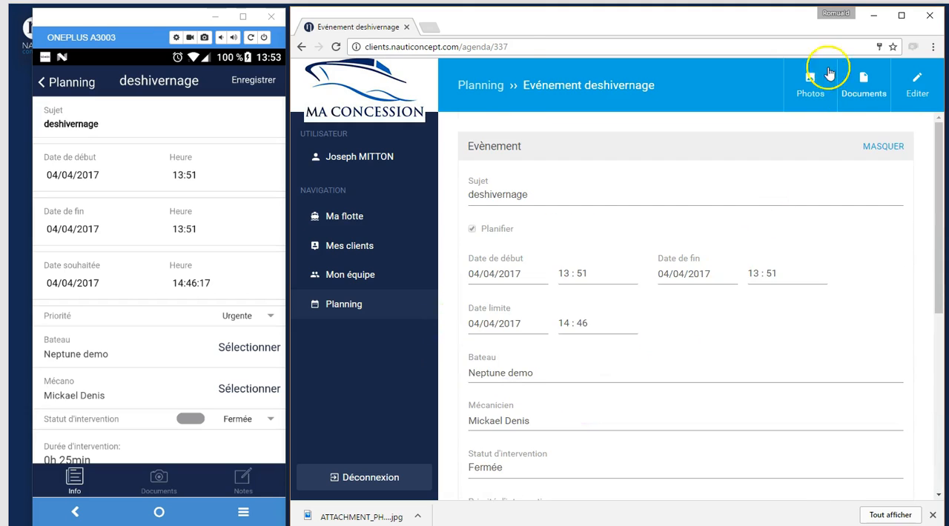
pyautogui.click(808, 80)
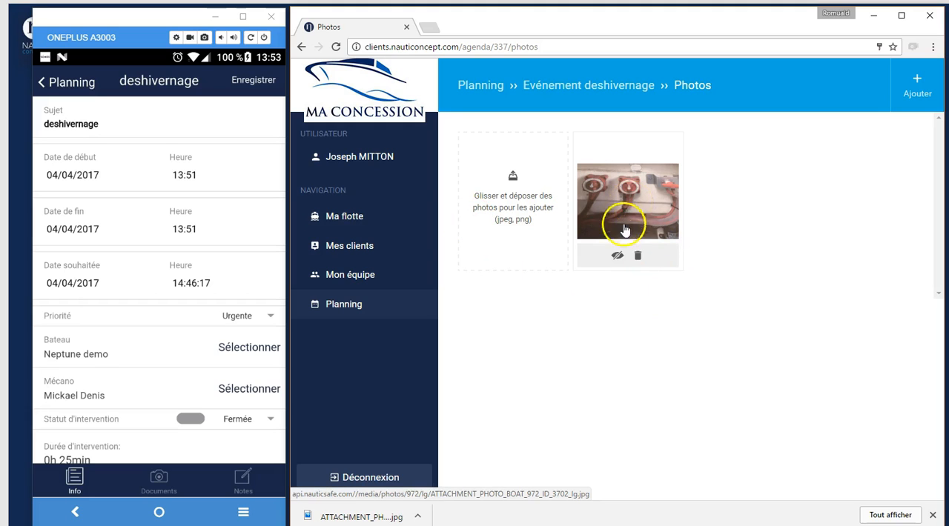
pyautogui.click(618, 255)
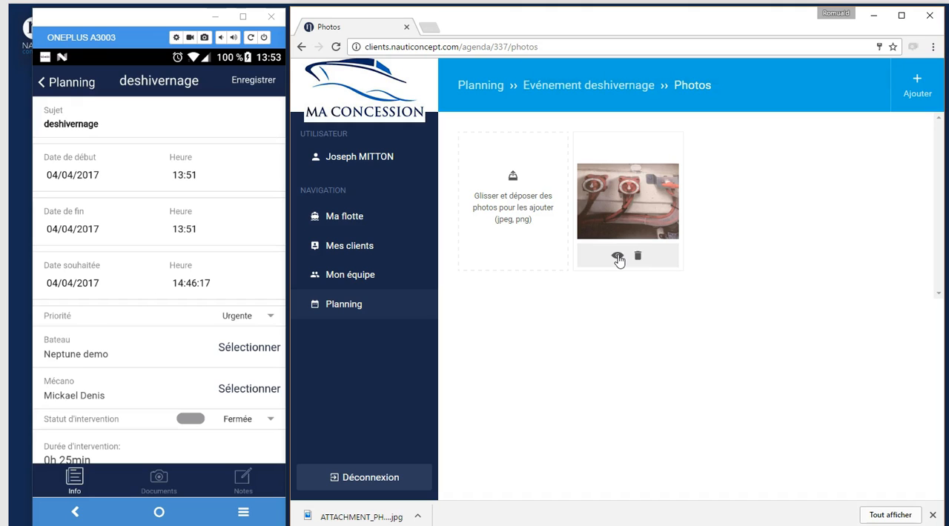
pyautogui.click(670, 306)
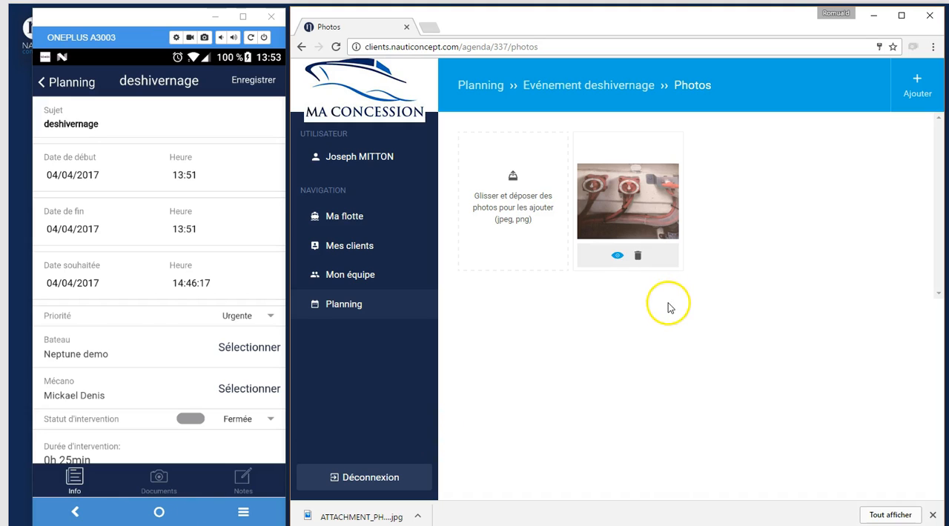